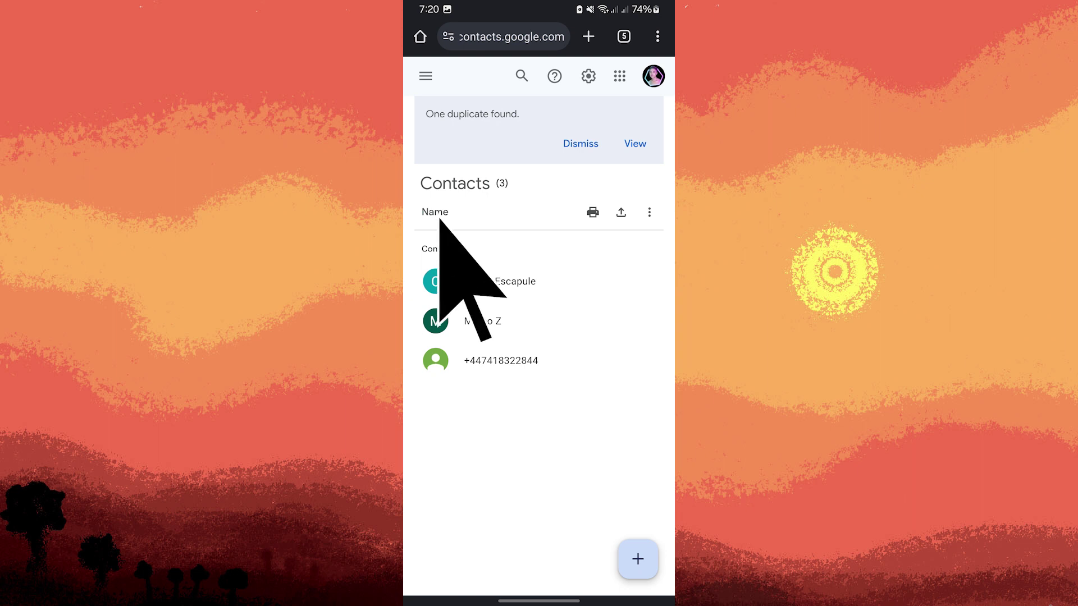
{"action": "left_click", "coordinate": [500, 282]}
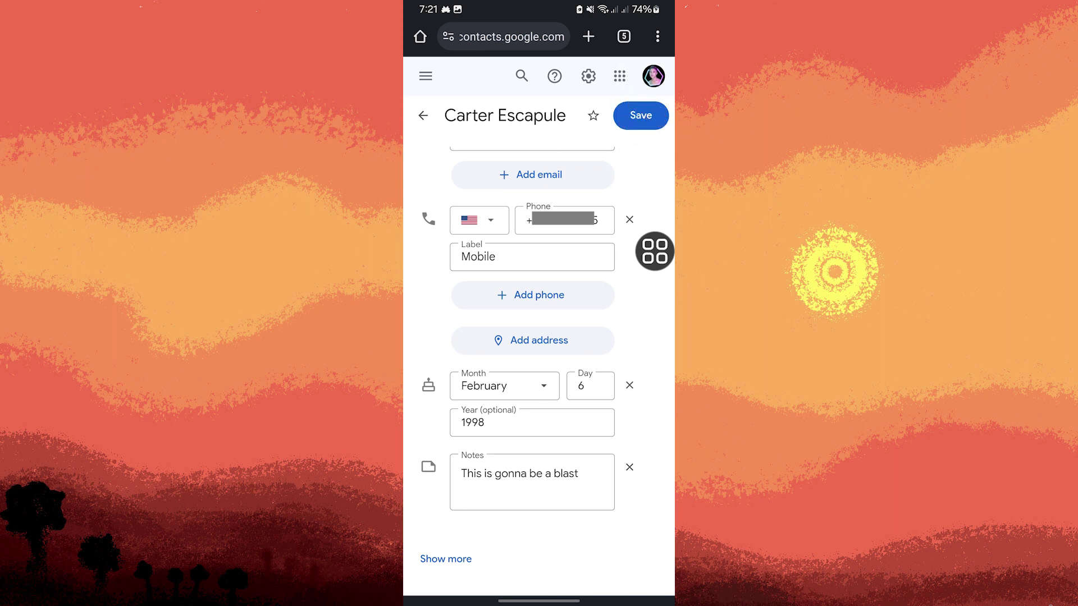
{"action": "left_click", "coordinate": [642, 115]}
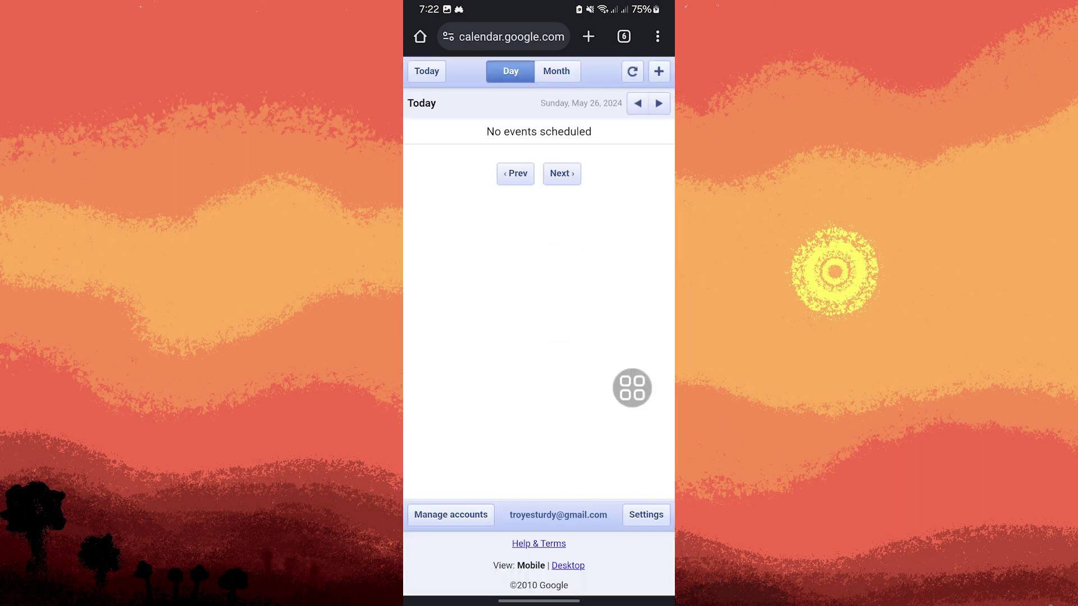